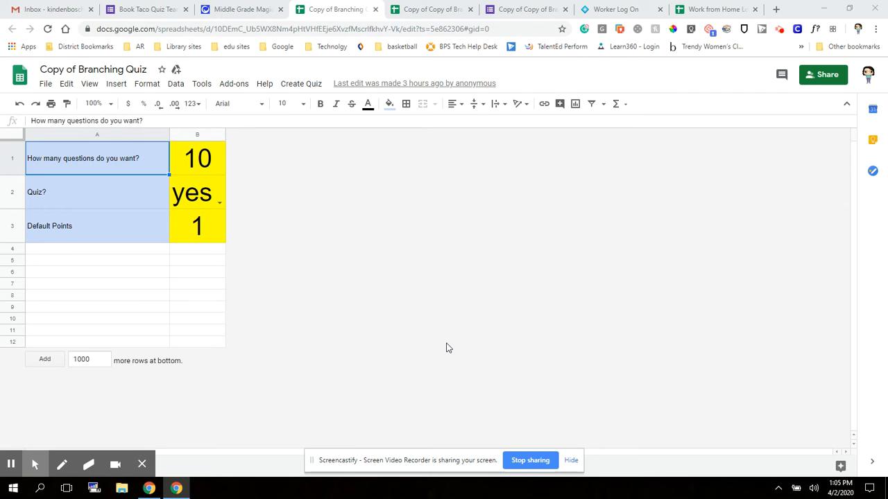
- Change the quiz question count in cell B1 to 3
mouse_move(118, 479)
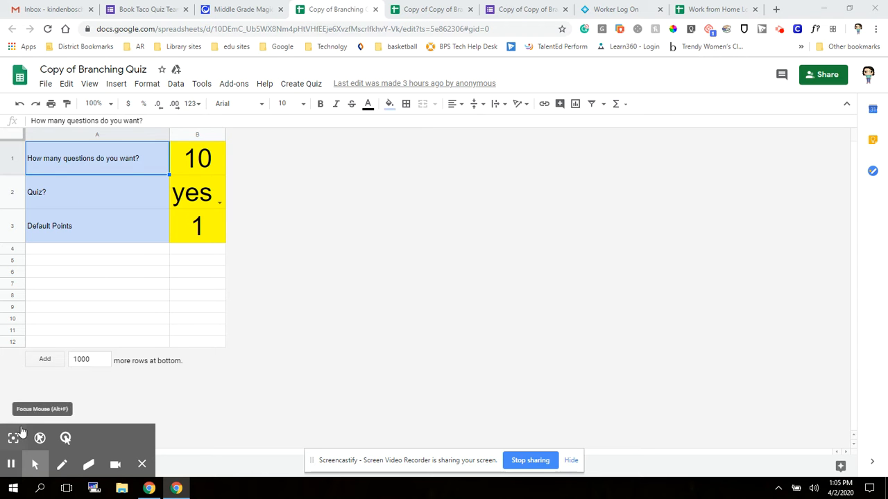
left_click(13, 438)
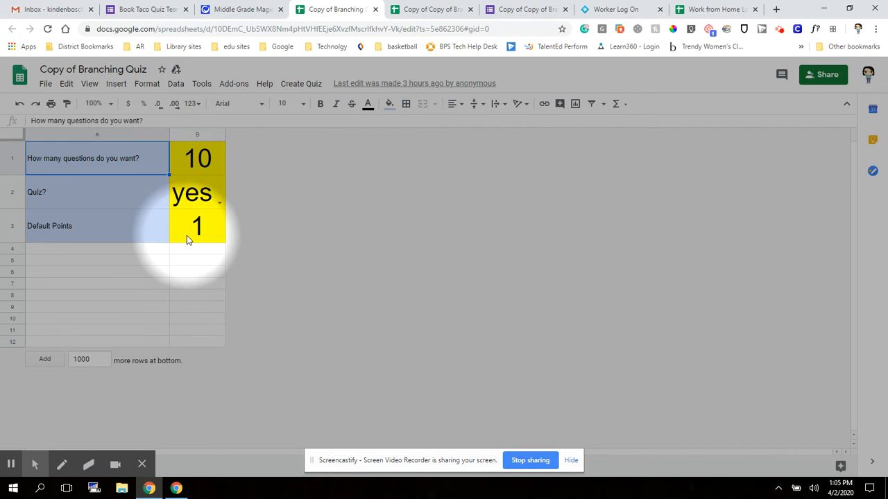
left_click(203, 166)
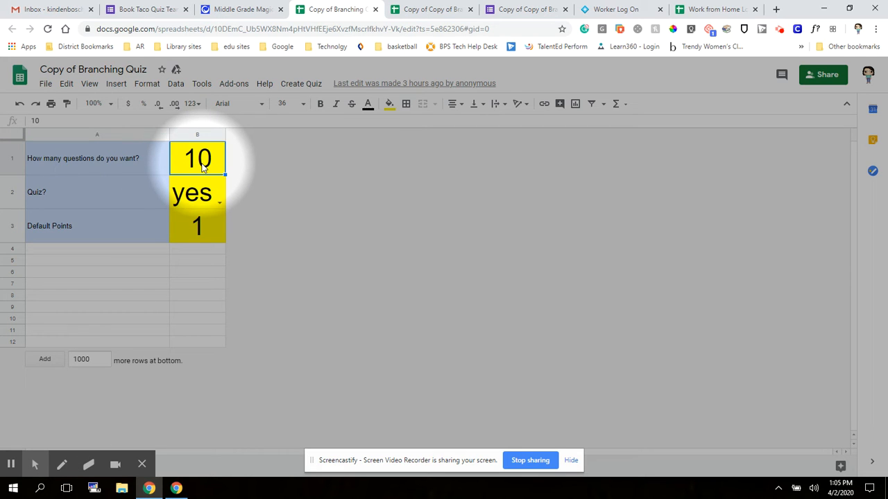
type("3")
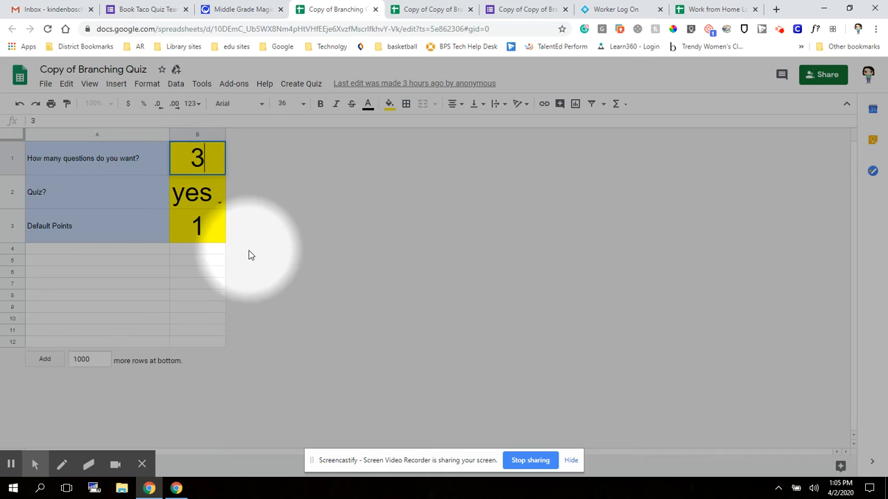
left_click(294, 334)
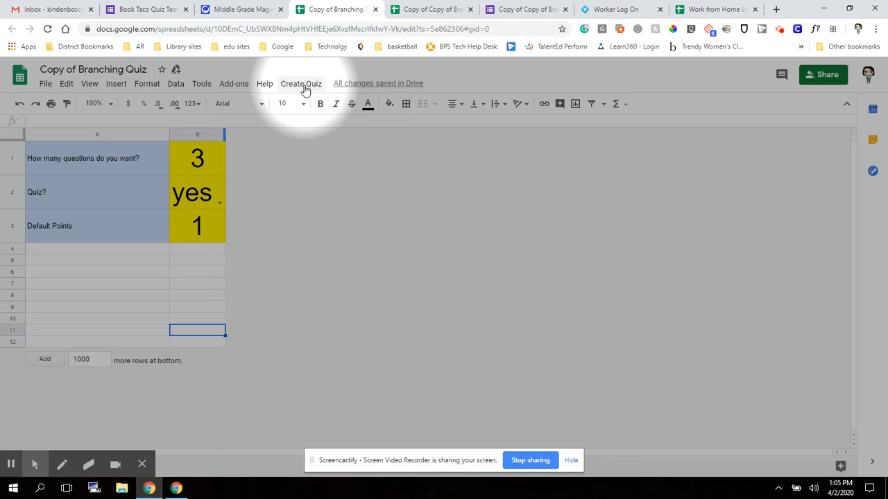
left_click(305, 87)
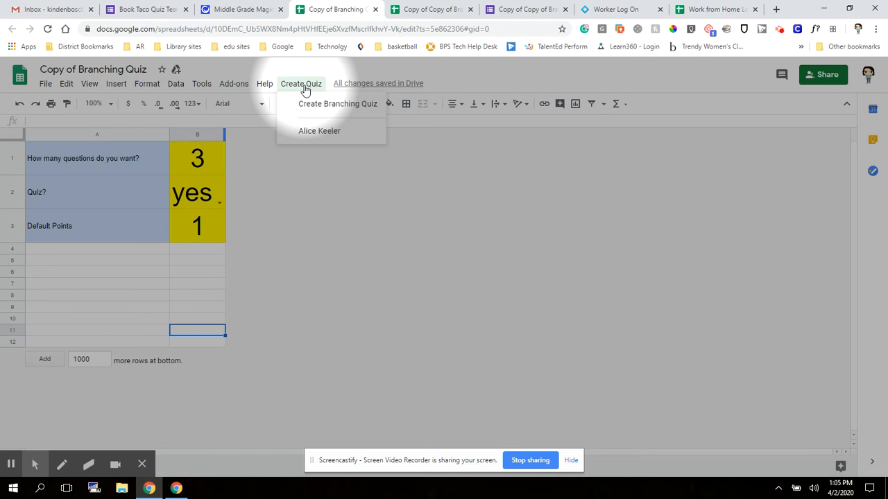
left_click(337, 105)
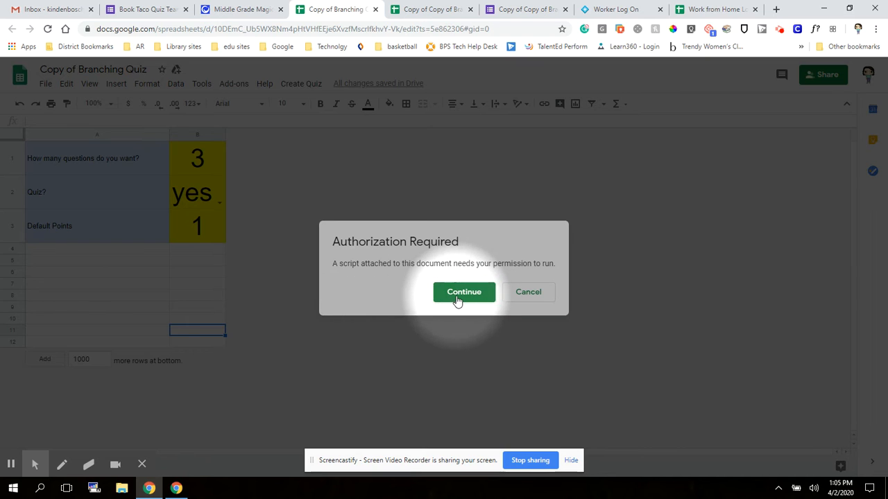
left_click(461, 294)
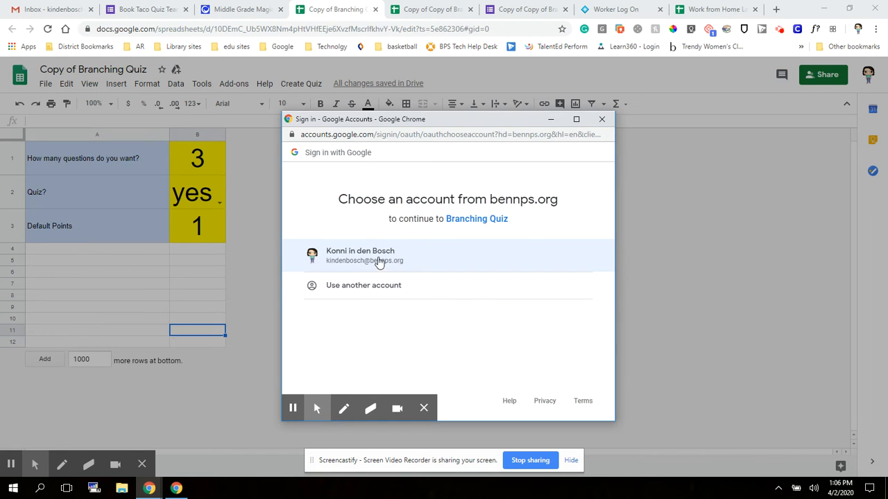
left_click(369, 259)
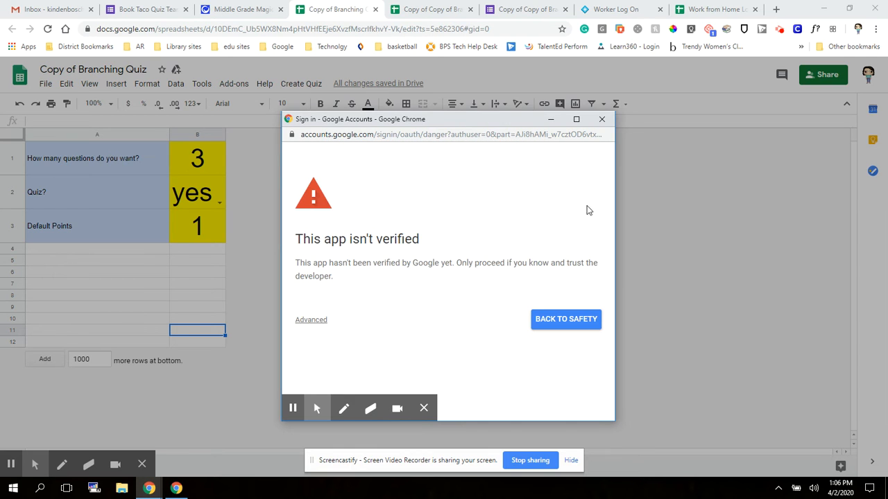
left_click(601, 119)
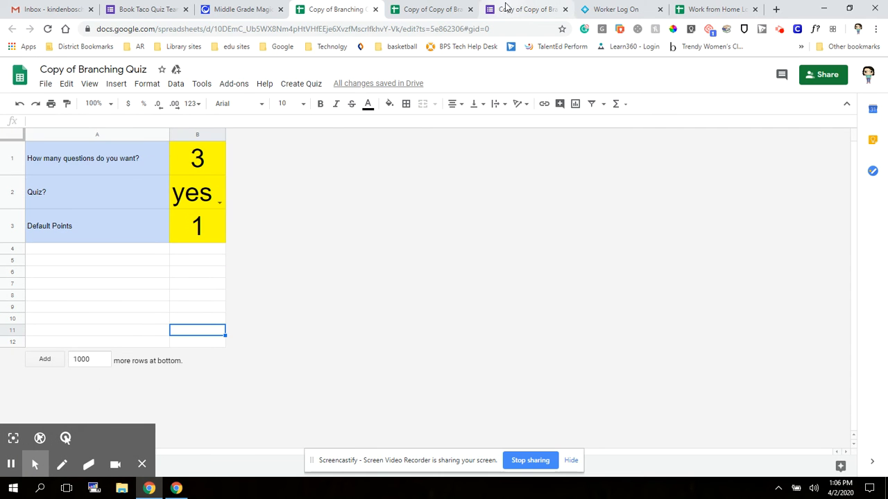
- Switch to the Copy of Copy of Branching Quiz spreadsheet and open the generated quiz form
left_click(444, 9)
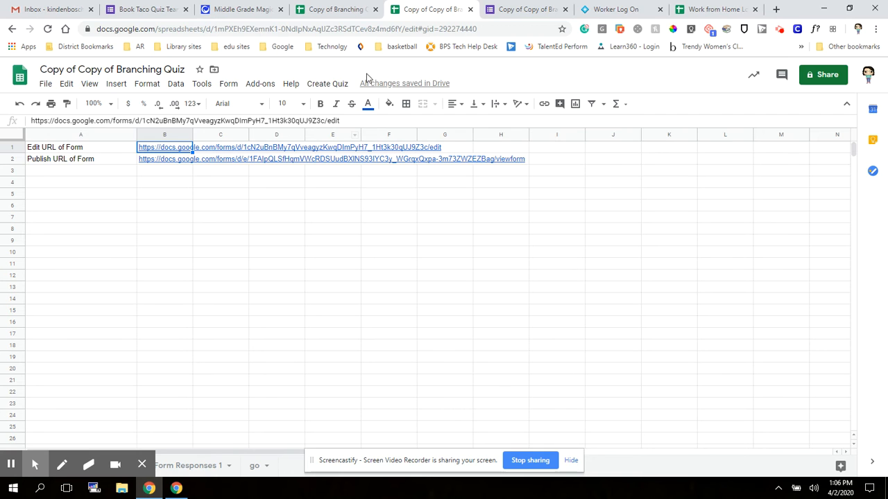
left_click(553, 8)
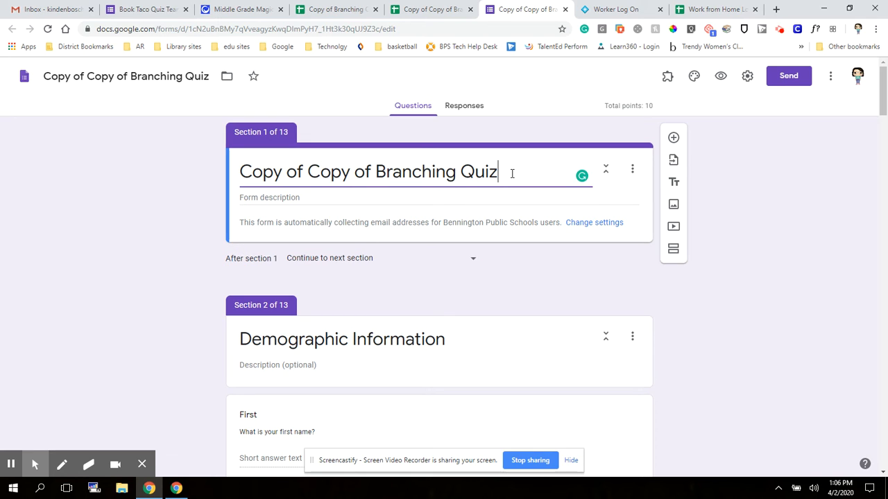
- Replace the form's title with 'Test Quiz' and move down to the Question 1 section
left_click_drag(512, 174, 225, 137)
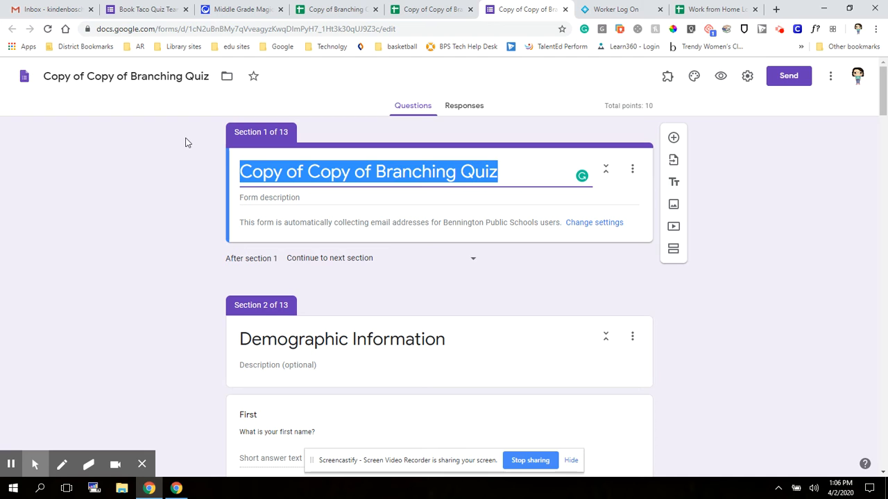
type("Test Qui")
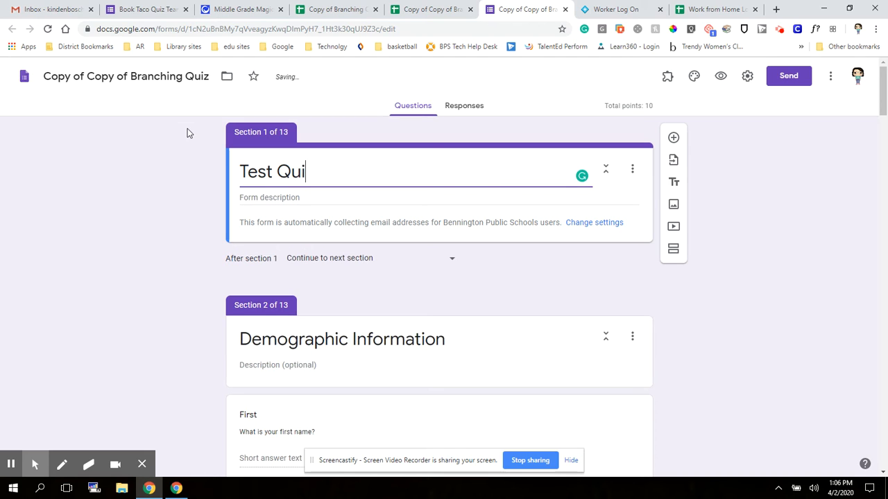
type("z")
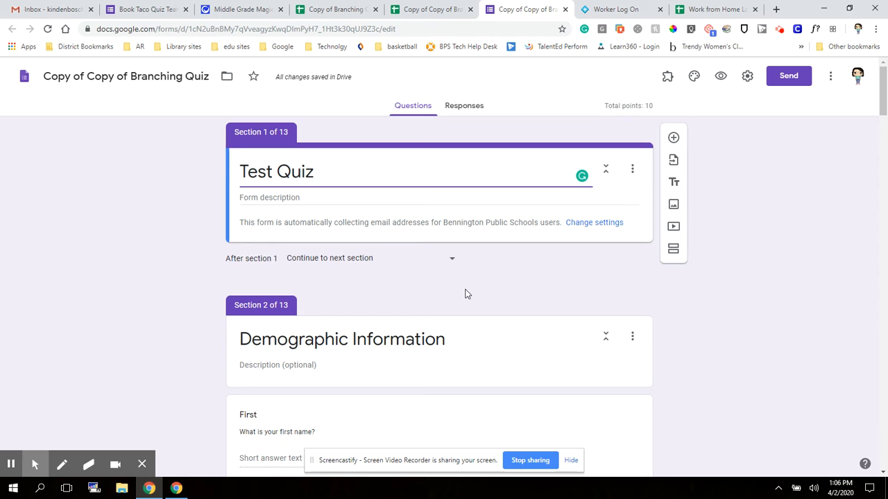
scroll(469, 291, "down", 2)
scroll(462, 292, "down", 1)
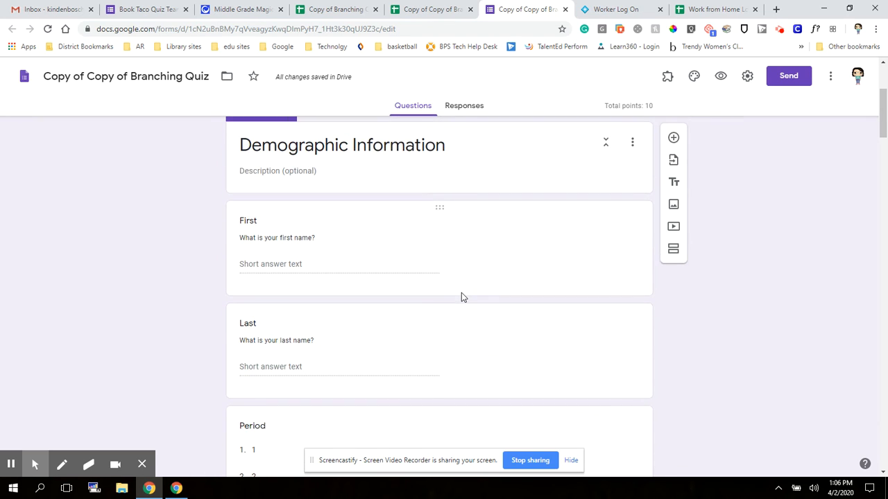
scroll(446, 232, "down", 1)
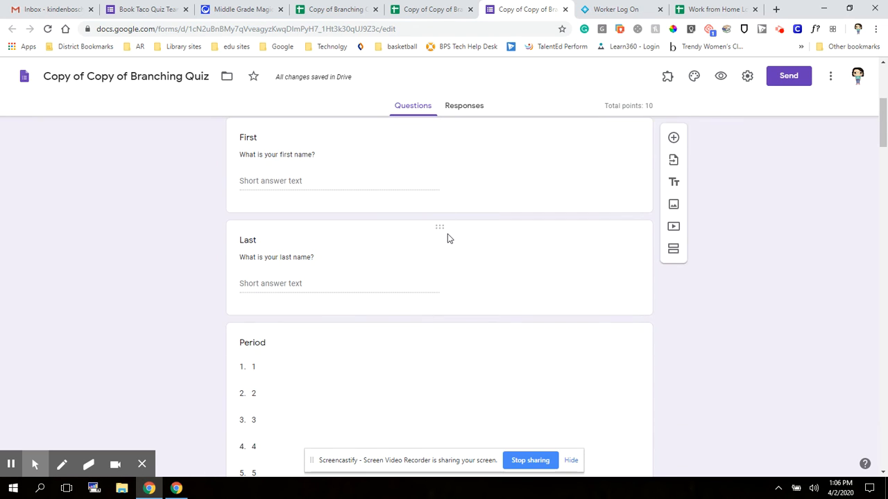
scroll(444, 233, "up", 1)
scroll(421, 234, "down", 2)
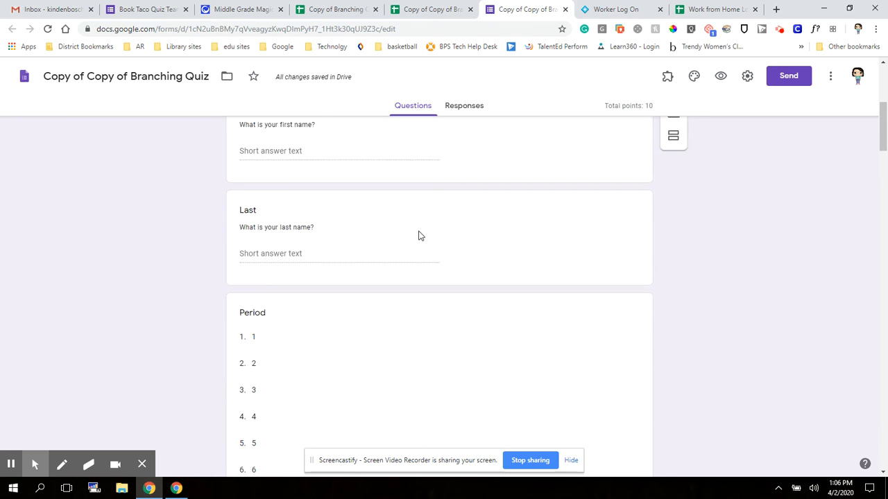
scroll(418, 235, "down", 3)
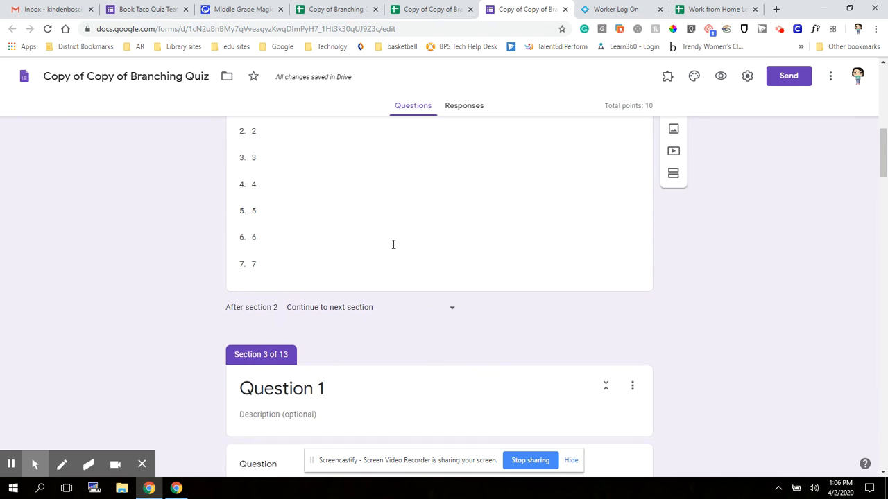
scroll(513, 224, "down", 1)
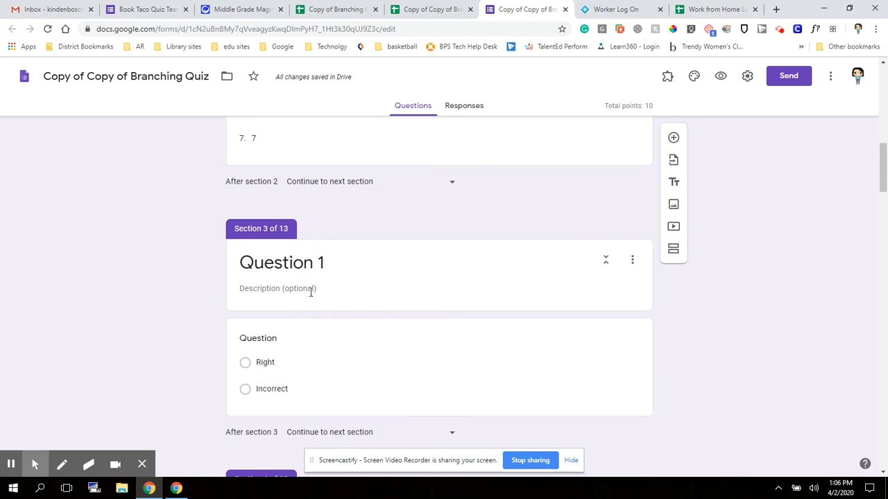
scroll(311, 291, "down", 1)
- Enter 'The Sky is blue' as the Question 1 section description
left_click(291, 220)
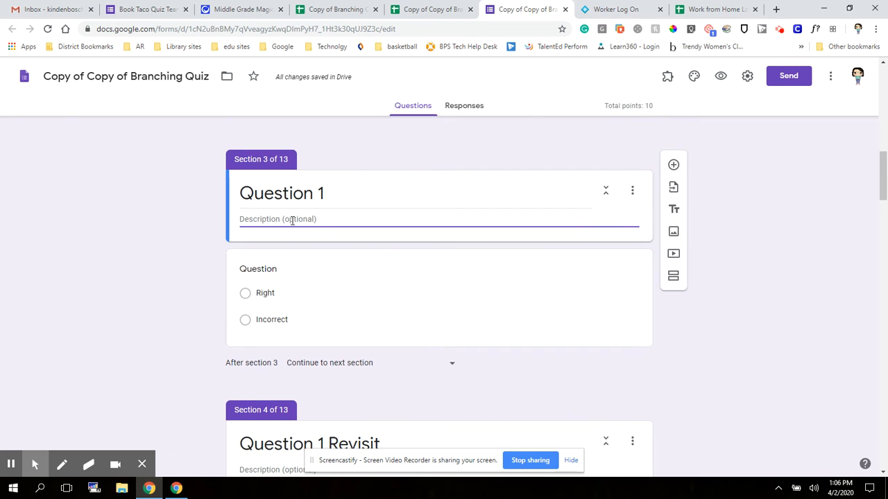
type("Is they")
key("BackSpace")
key("BackSpace")
key("BackSpace")
key("BackSpace")
key("BackSpace")
key("BackSpace")
key("BackSpace")
key("BackSpace")
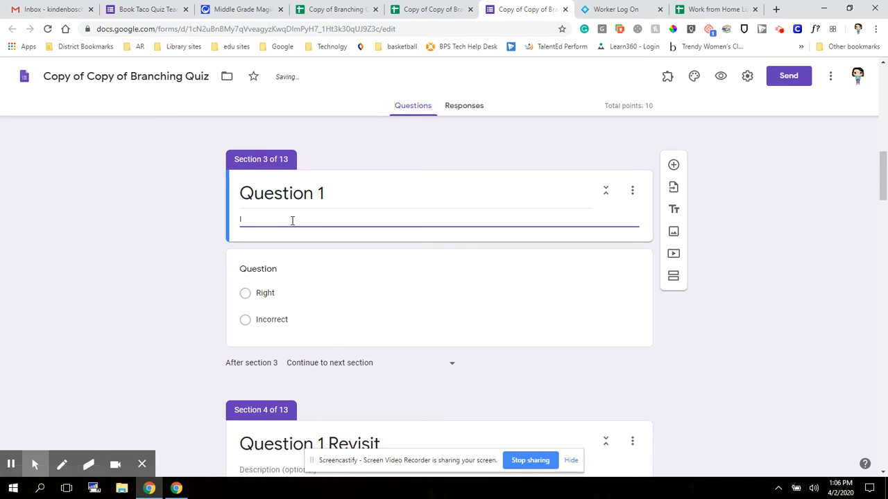
type("The Sky is blue")
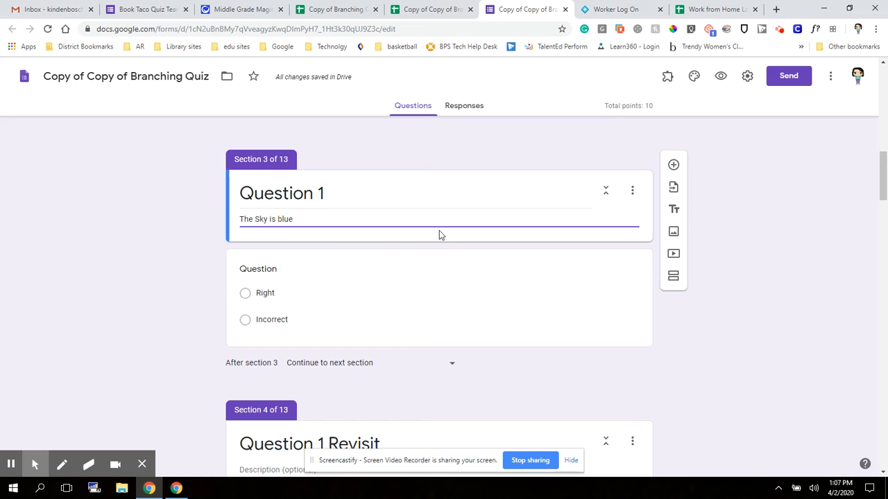
left_click(439, 295)
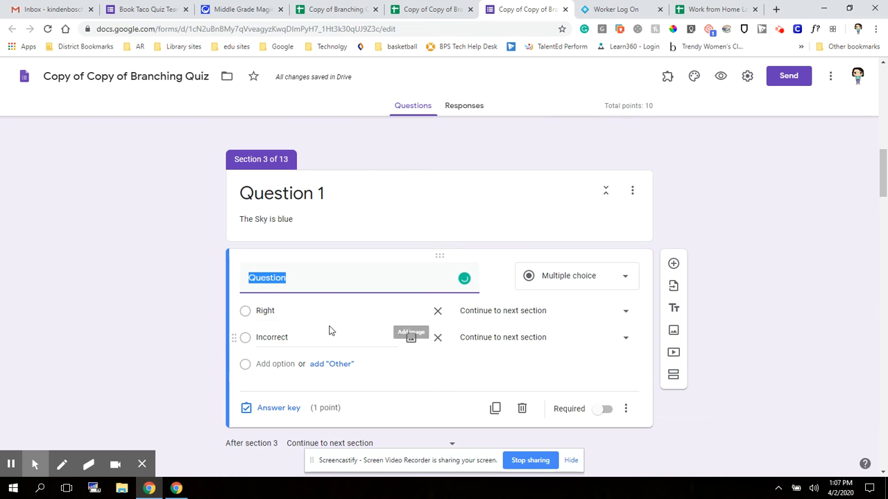
- Route Question 1's Right answer to section 5 and Incorrect to section 4
left_click(629, 320)
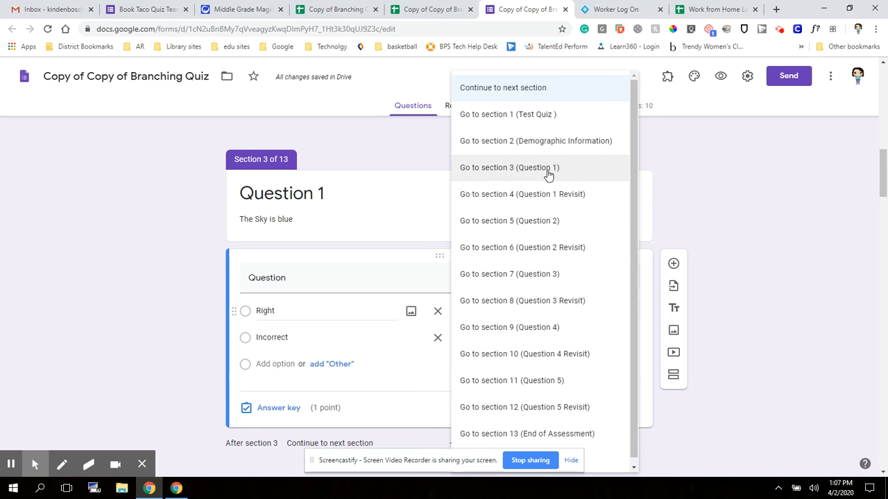
left_click(547, 224)
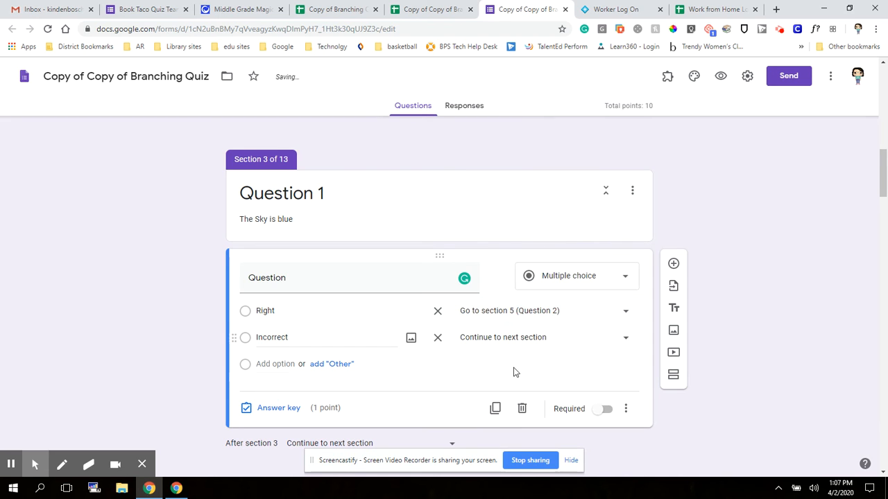
left_click(625, 341)
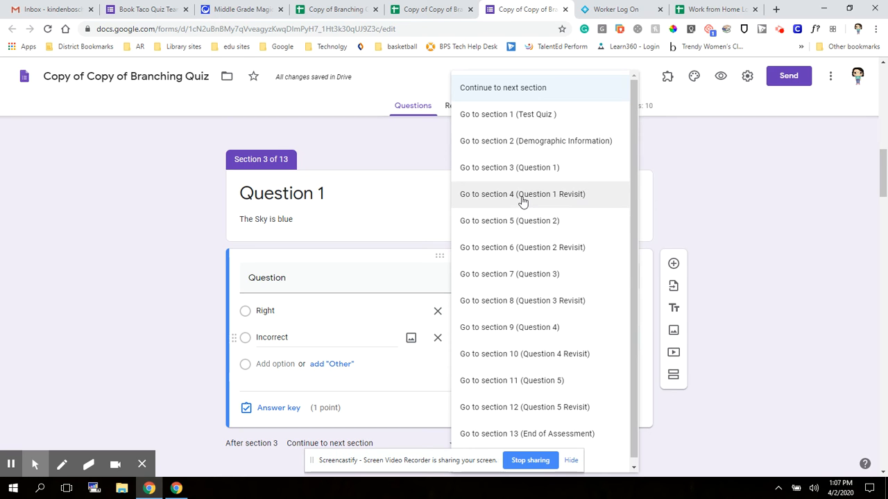
left_click(522, 197)
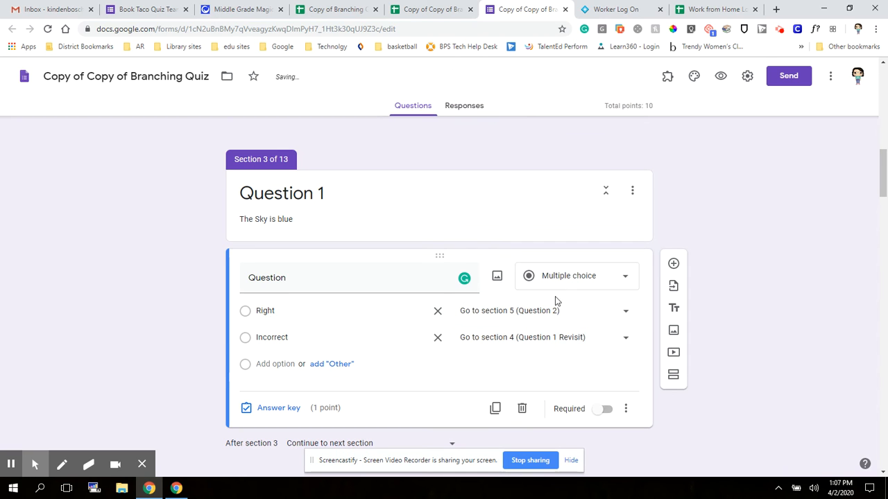
scroll(554, 299, "down", 3)
scroll(313, 319, "down", 1)
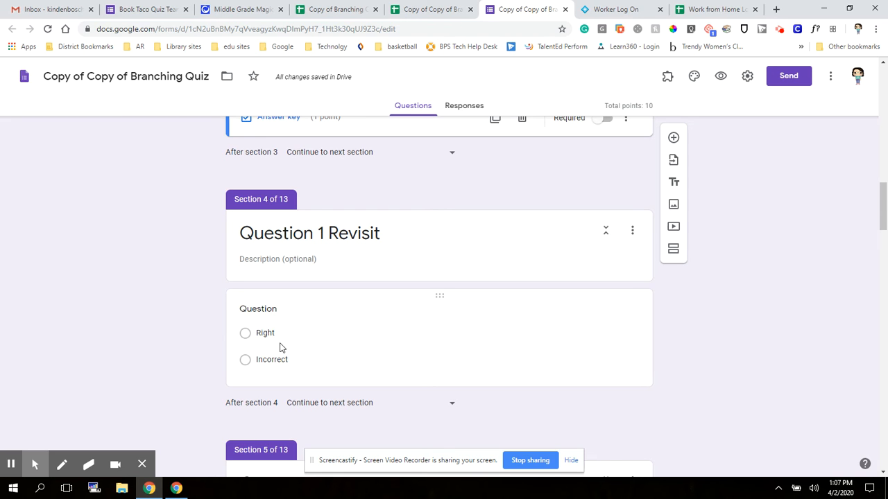
- Review quiz sections 4–13, then preview the Test Quiz form
scroll(312, 325, "down", 3)
scroll(320, 331, "down", 4)
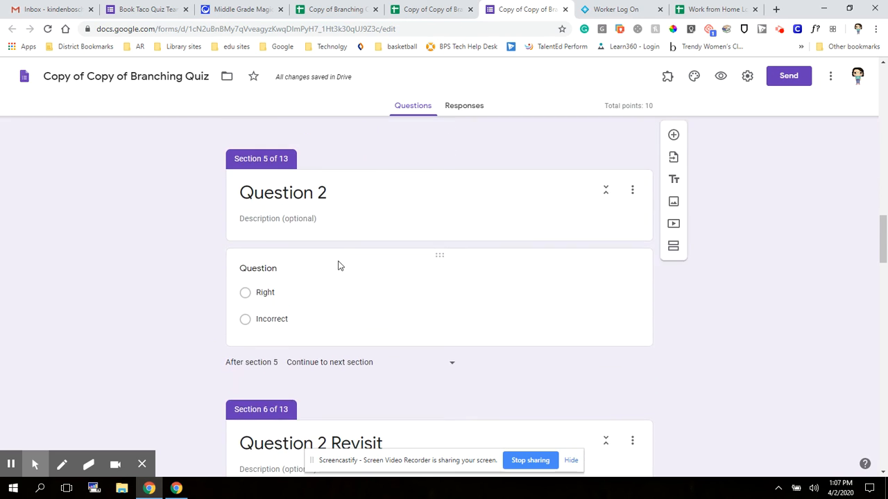
scroll(364, 283, "down", 5)
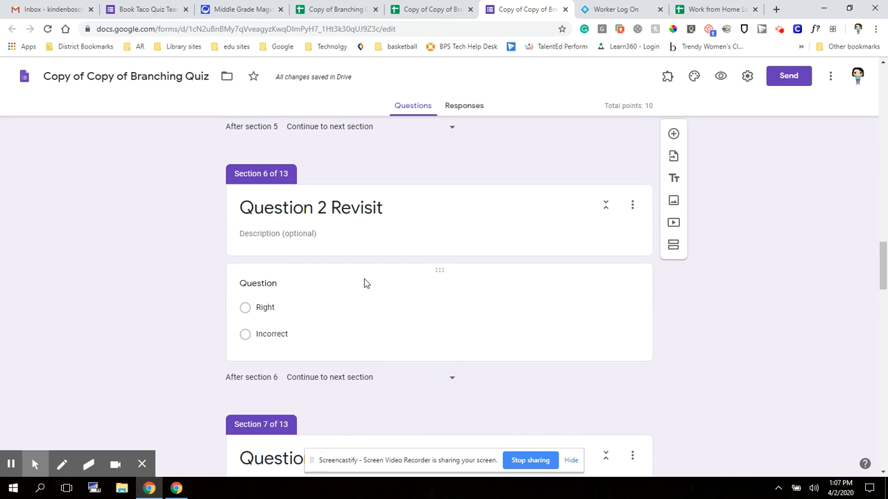
scroll(366, 281, "down", 2)
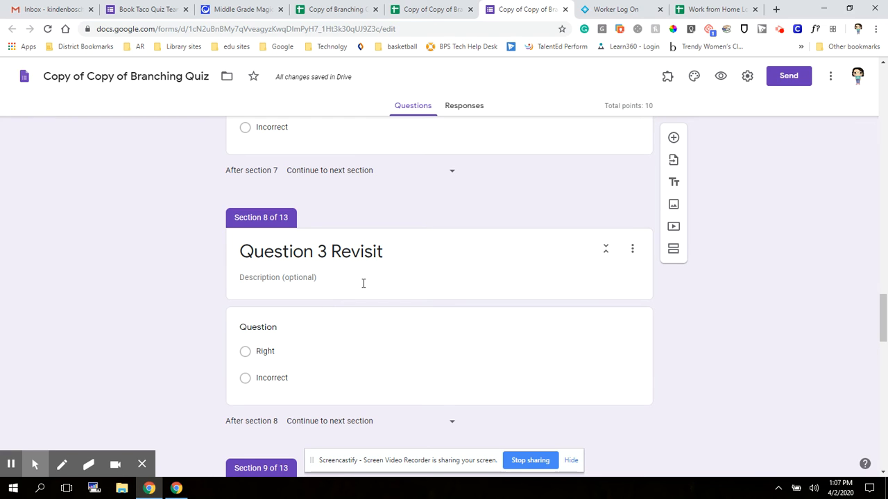
scroll(363, 283, "down", 5)
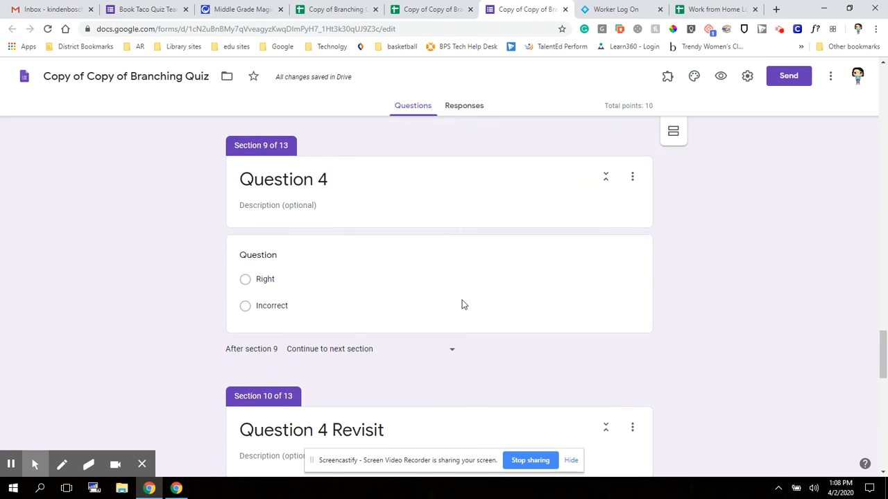
scroll(463, 305, "down", 4)
scroll(464, 305, "down", 1)
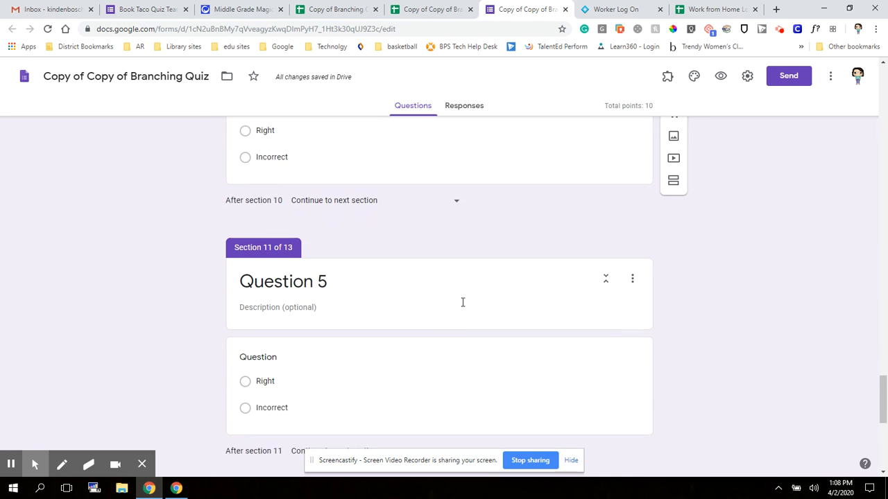
scroll(463, 302, "down", 5)
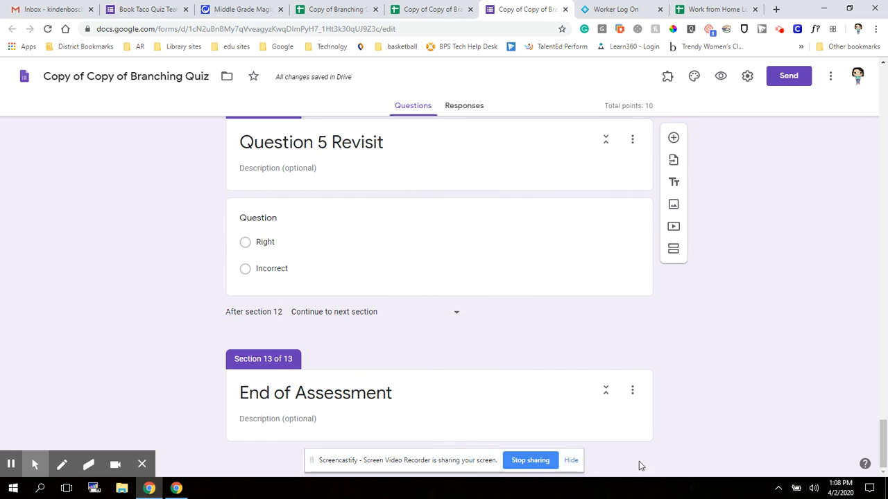
scroll(495, 240, "up", 6)
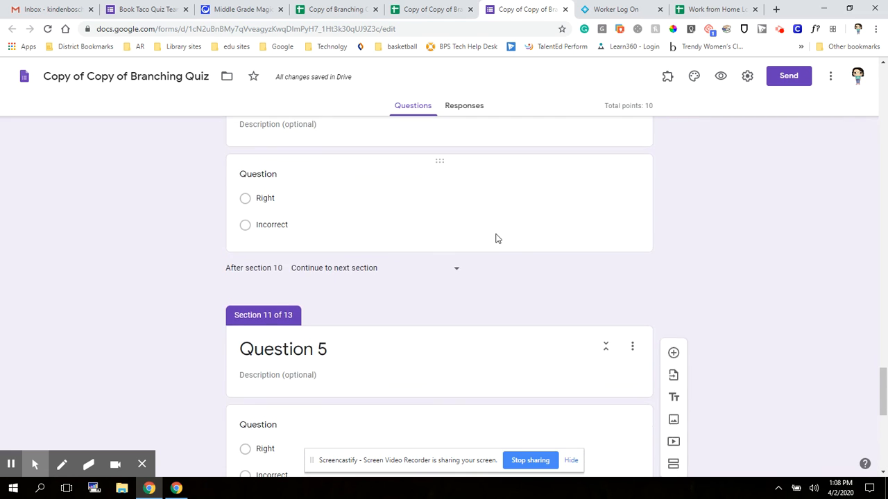
scroll(495, 238, "up", 6)
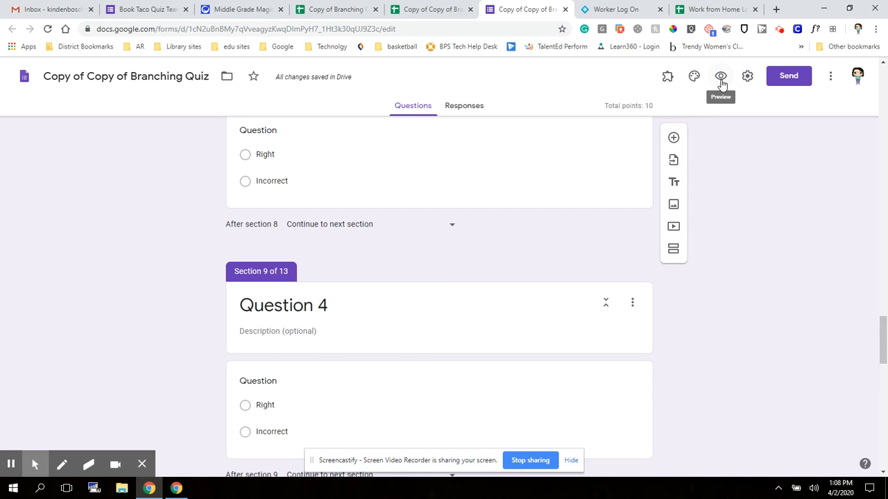
left_click(721, 77)
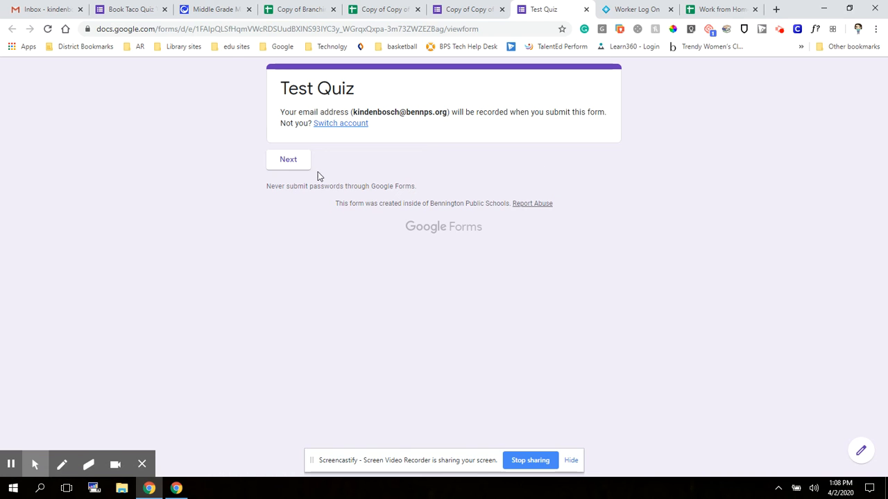
- In the preview, enter the respondent's first and last name and period 4, then continue
left_click(295, 171)
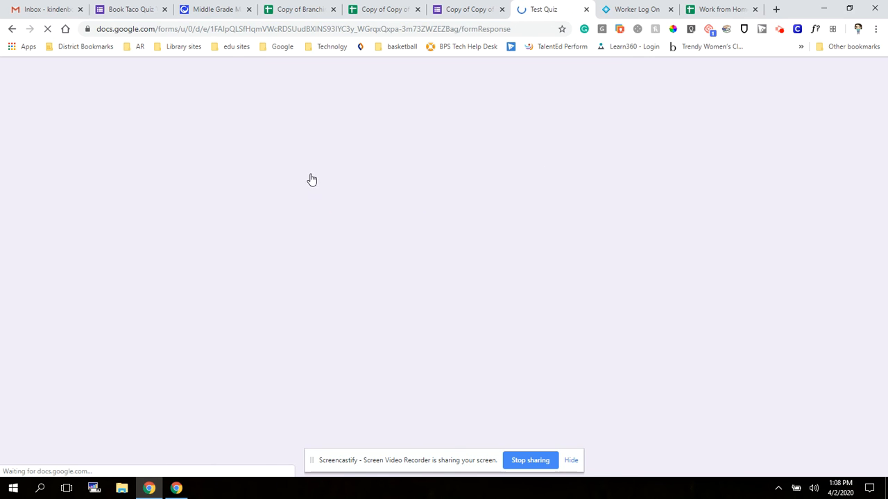
scroll(353, 274, "down", 2)
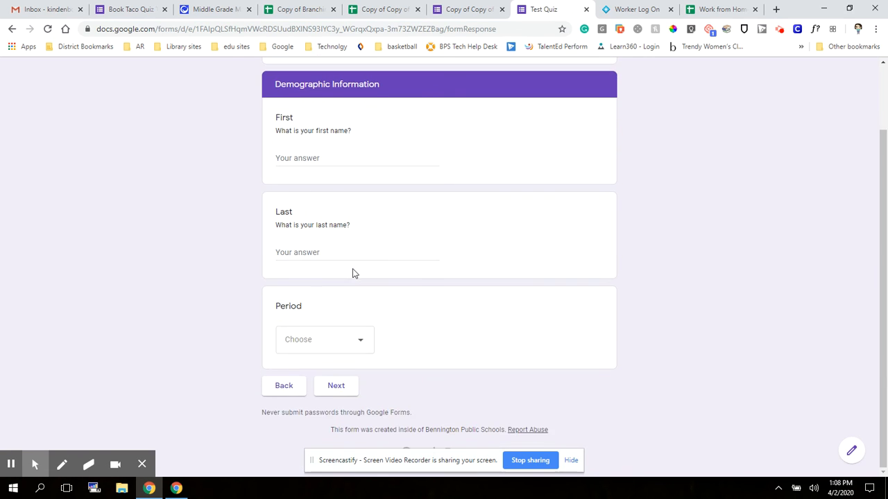
left_click(355, 354)
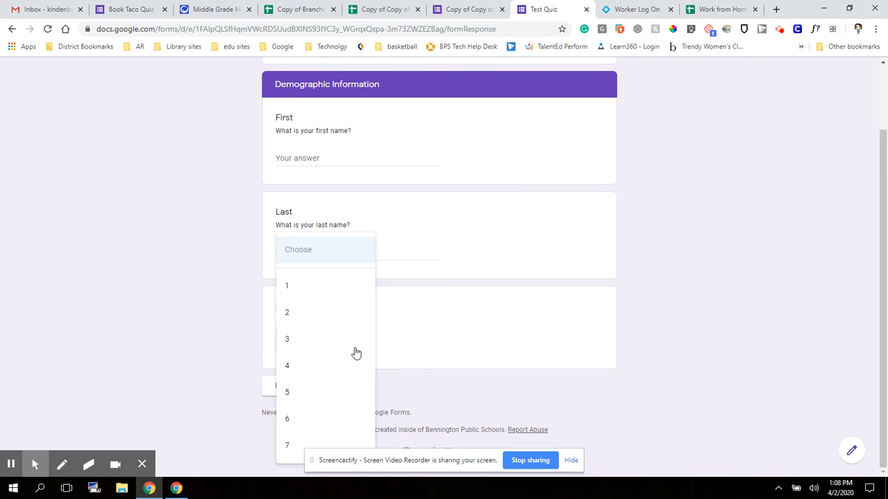
left_click(301, 368)
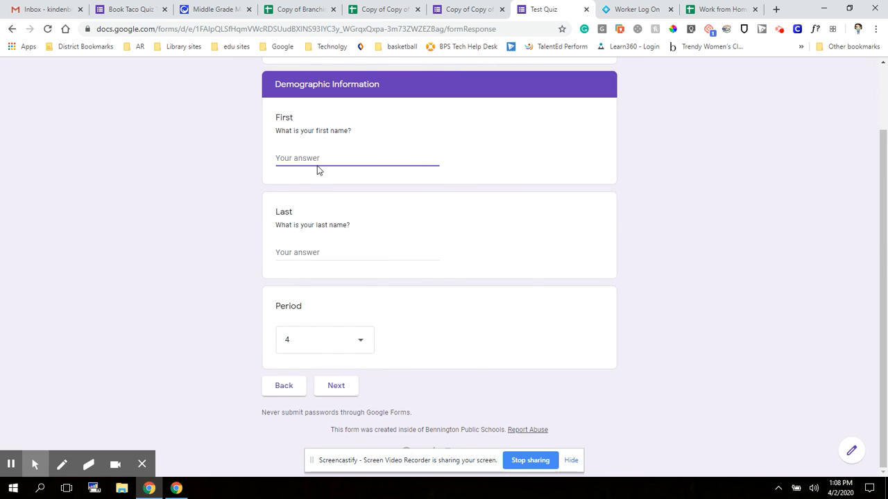
key("Tab")
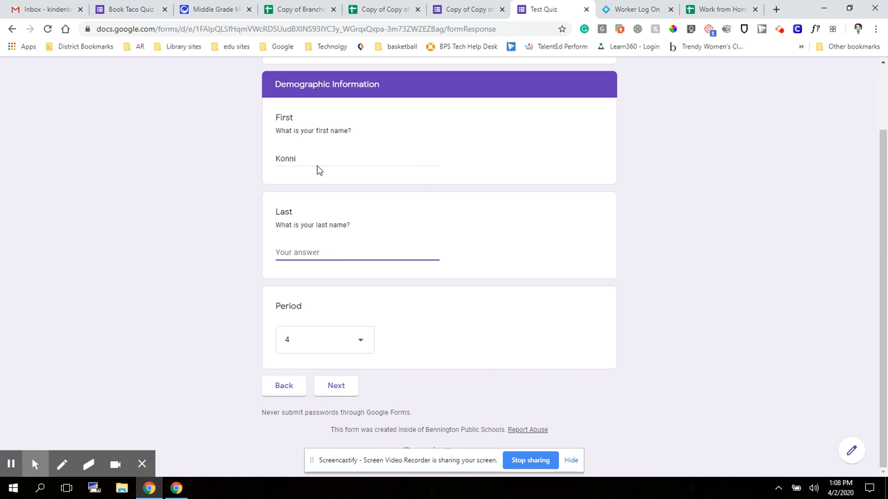
left_click(338, 387)
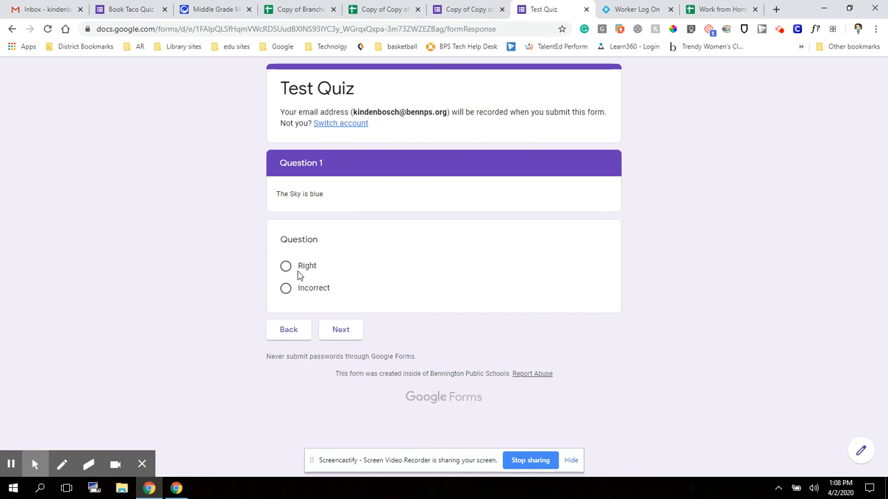
- Answer Question 1 Incorrect, reach Question 1 Revisit, answer Right, and stay in the preview
left_click(285, 287)
left_click(343, 337)
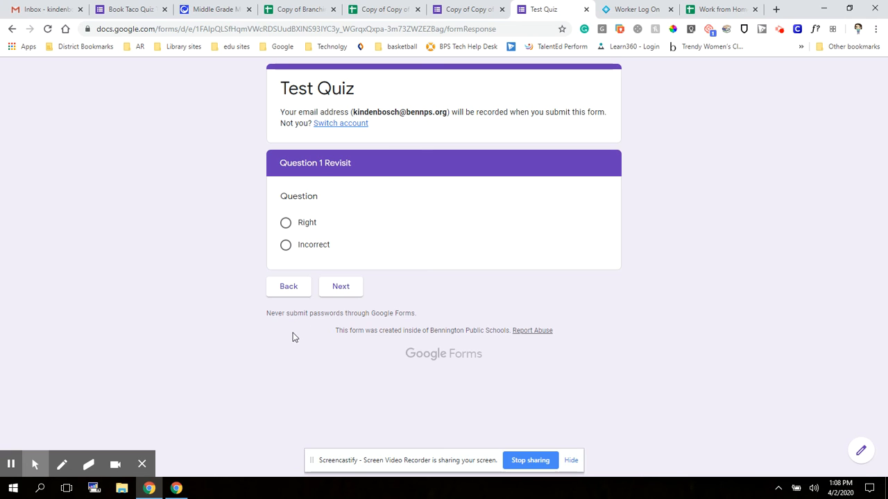
left_click(285, 225)
left_click(586, 10)
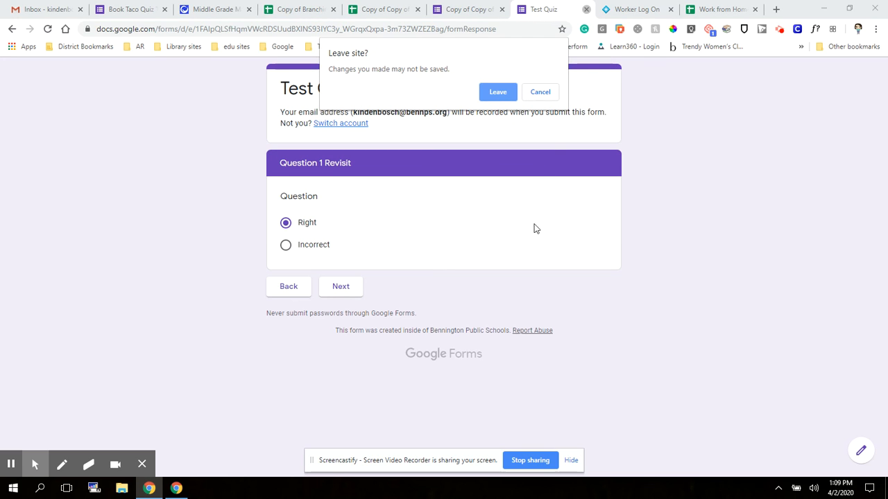
left_click(543, 92)
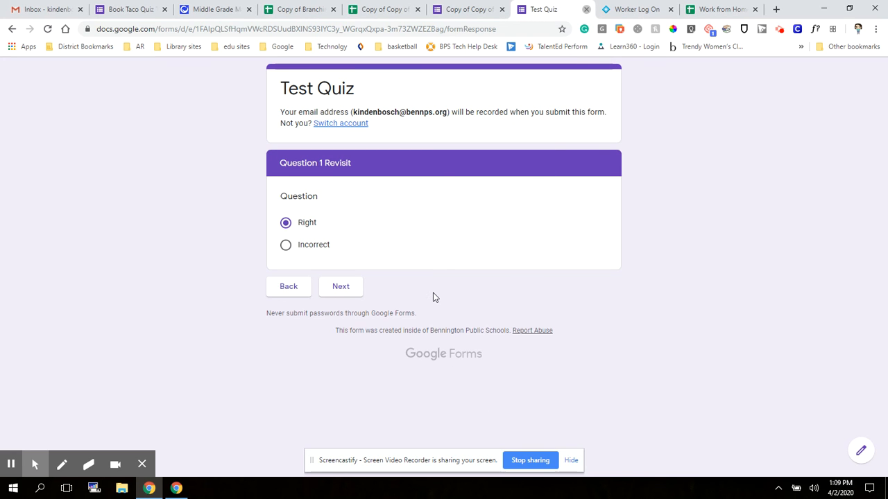